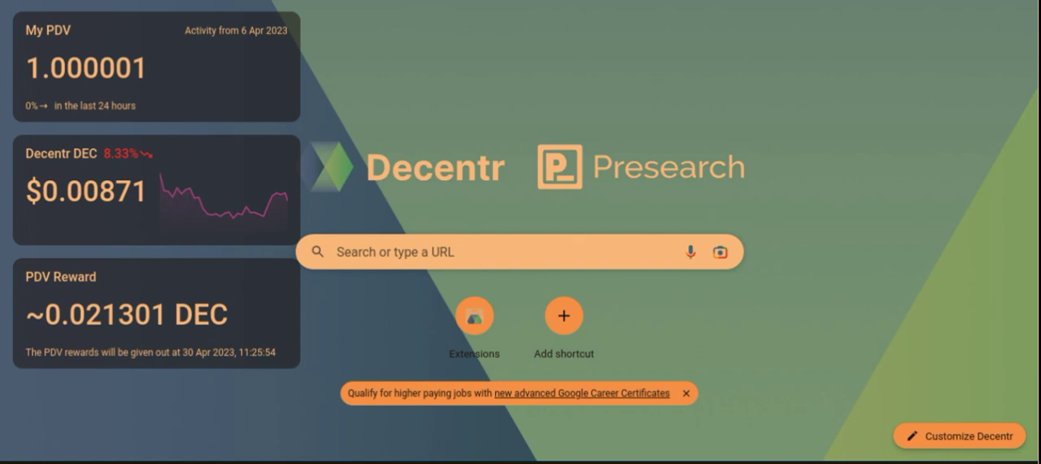
# Switch to the Chrome Web Store tab to search for metamask.
pyautogui.click(292, 6)
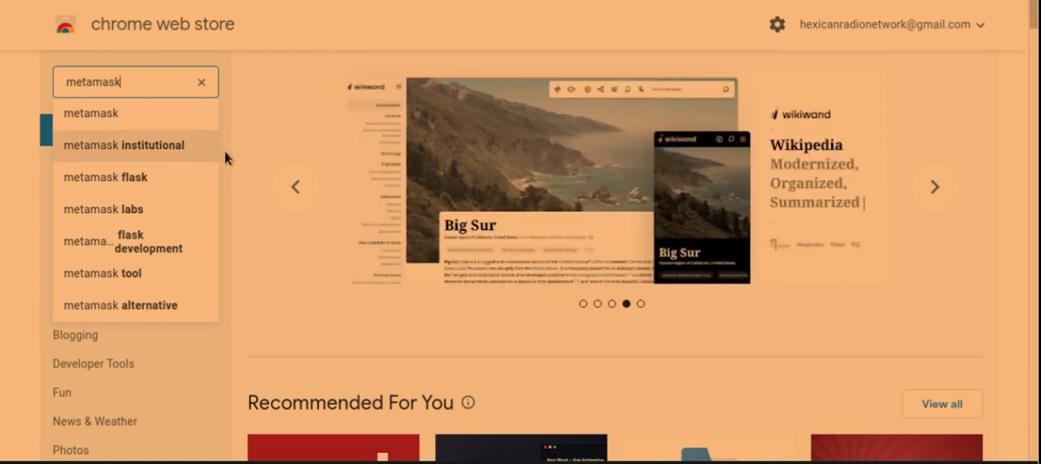
# Run the 'metamask' search and pick the official MetaMask wallet result.
pyautogui.click(195, 120)
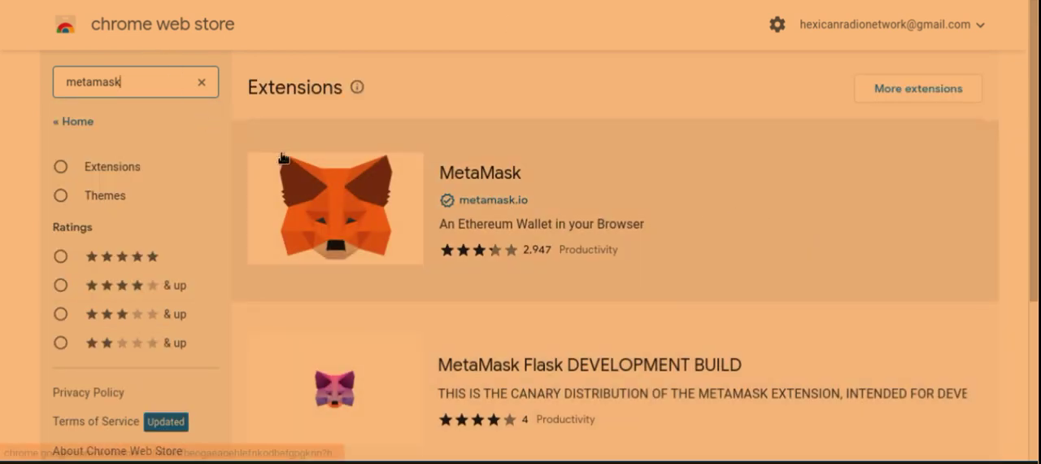
pyautogui.click(281, 157)
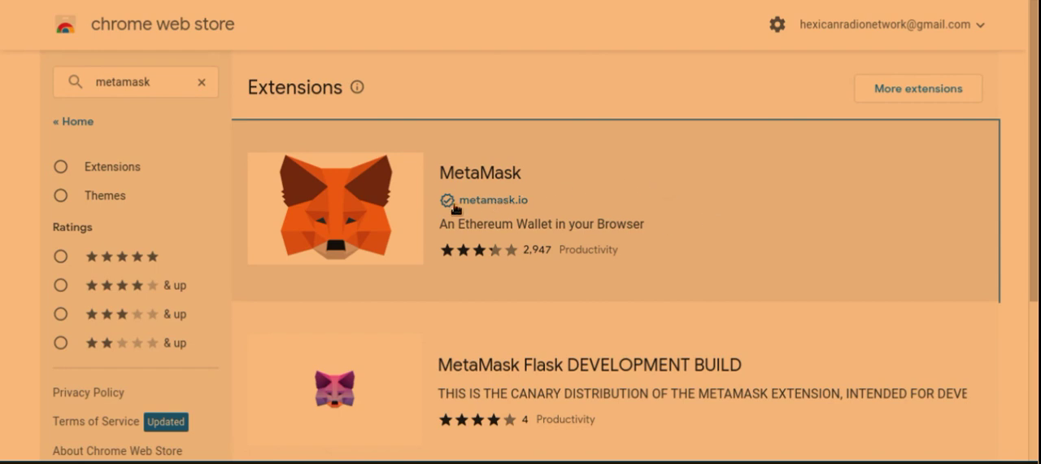
# Add the MetaMask extension from its store page, then bring up its remove option.
pyautogui.click(382, 213)
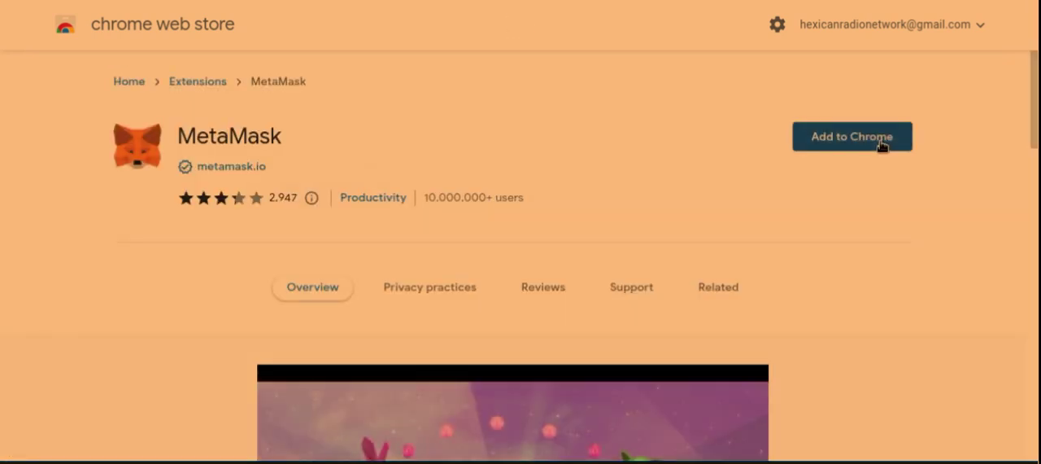
pyautogui.click(846, 136)
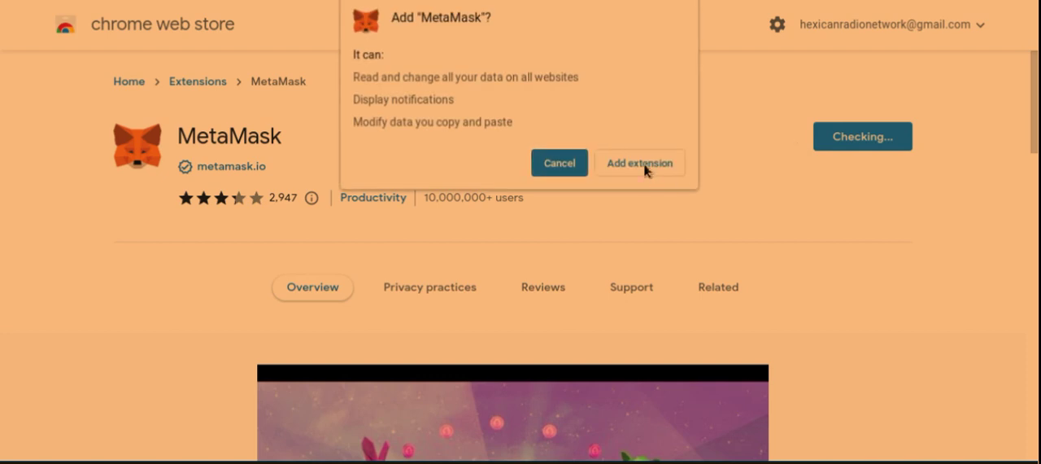
pyautogui.click(639, 163)
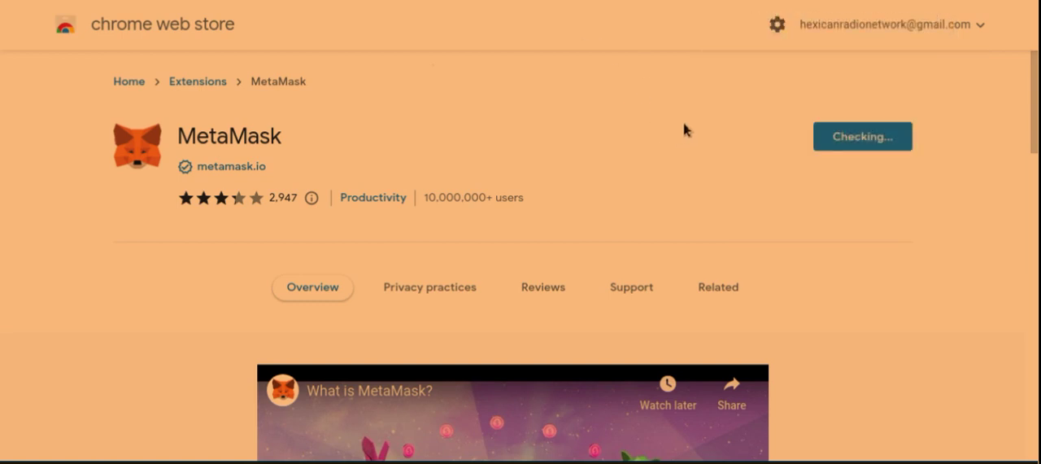
pyautogui.scroll(-4, 683, 122)
pyautogui.scroll(-3, 690, 134)
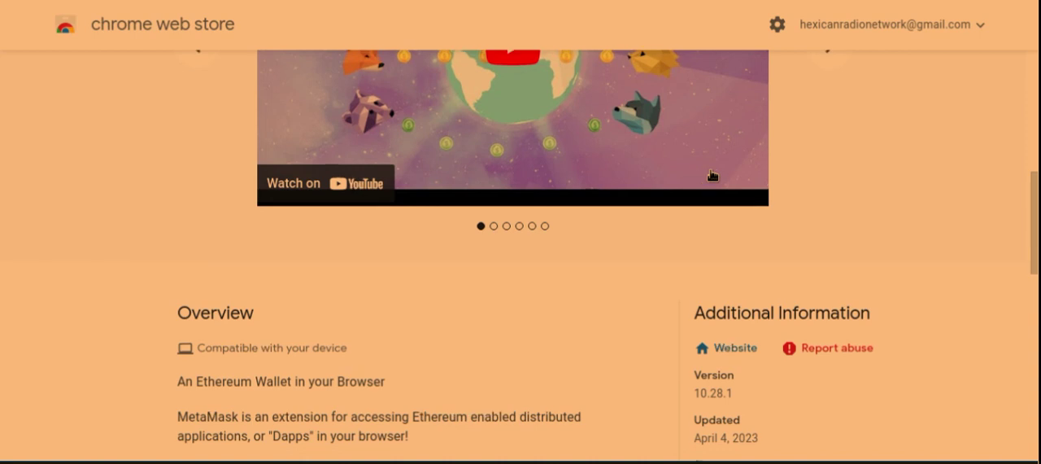
pyautogui.scroll(3, 712, 161)
pyautogui.scroll(4, 711, 167)
pyautogui.scroll(-2, 712, 166)
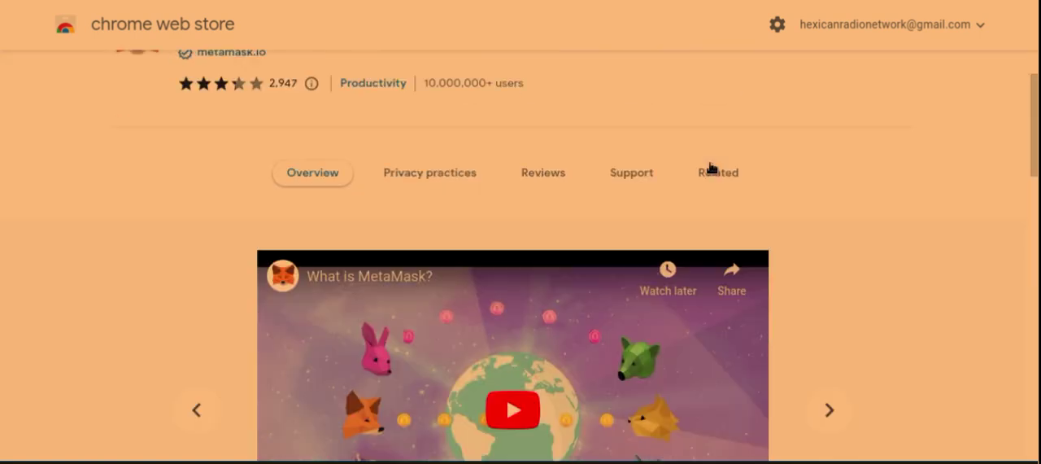
pyautogui.scroll(-2, 712, 167)
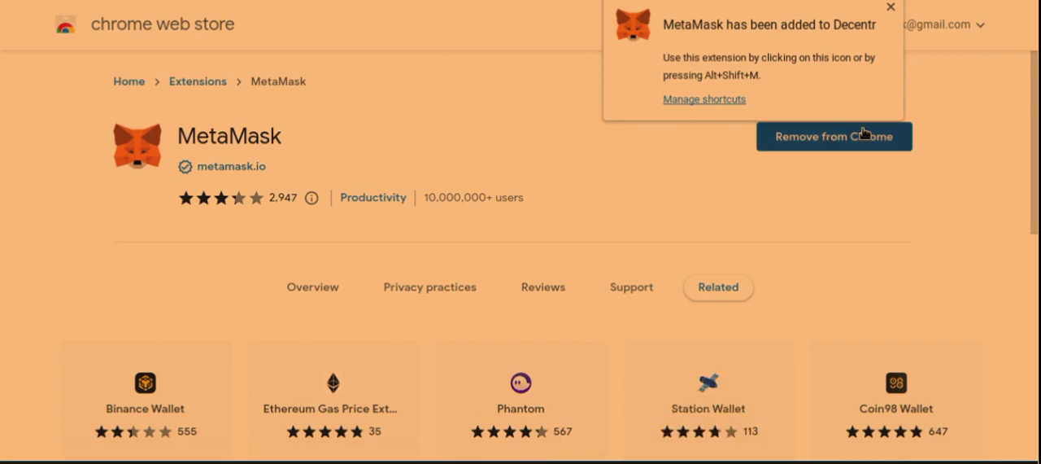
pyautogui.click(869, 142)
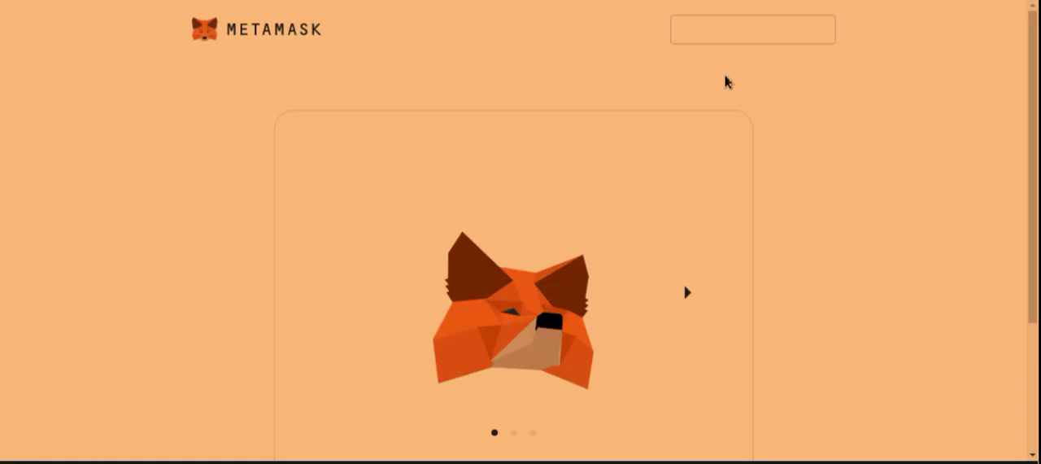
pyautogui.scroll(-3, 727, 76)
pyautogui.scroll(3, 728, 77)
pyautogui.scroll(-3, 727, 76)
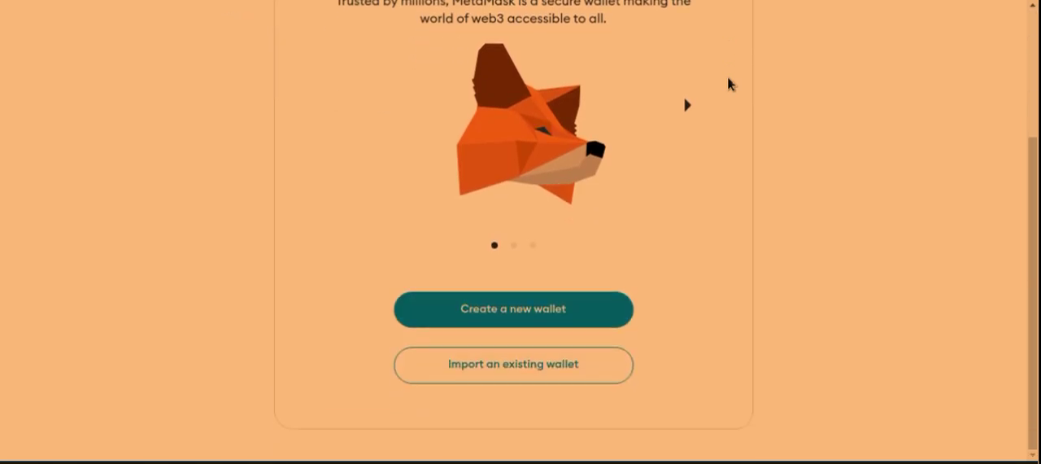
pyautogui.scroll(3, 727, 76)
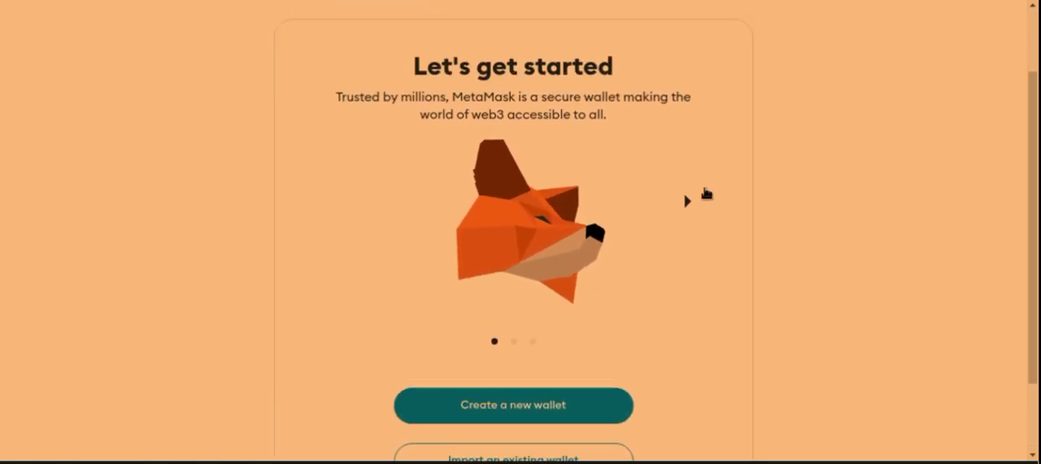
pyautogui.scroll(-3, 706, 194)
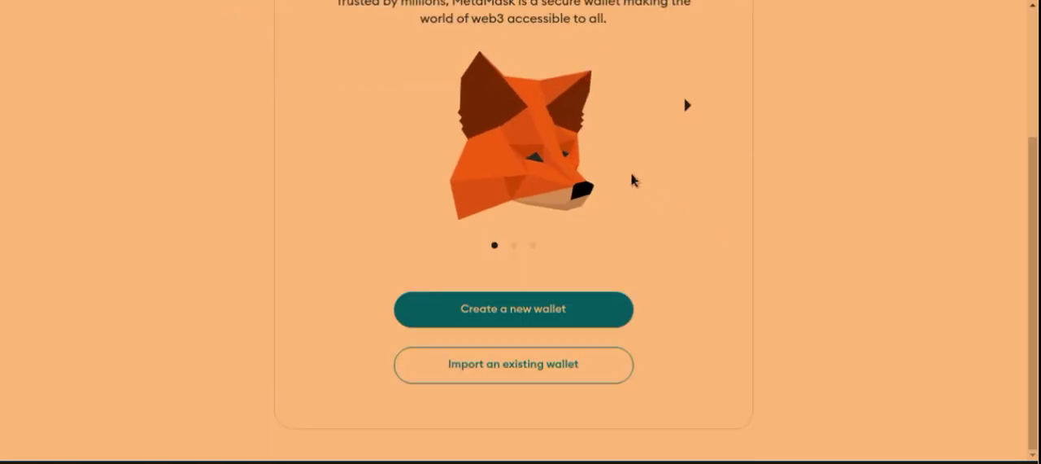
pyautogui.scroll(3, 635, 181)
pyautogui.scroll(-3, 683, 200)
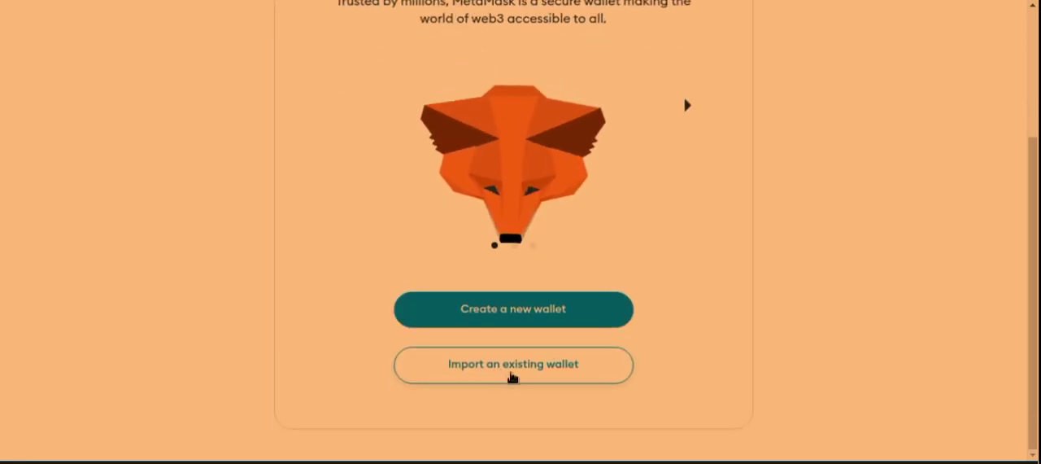
pyautogui.scroll(3, 521, 363)
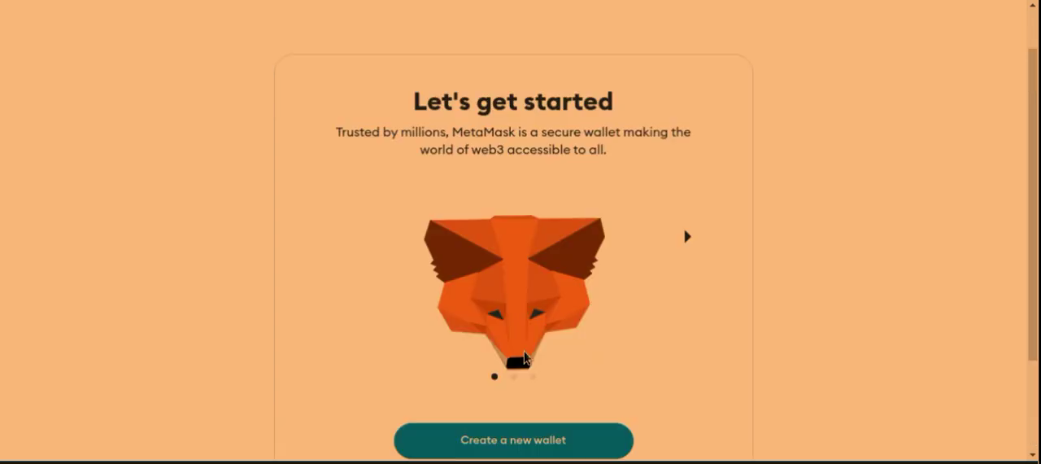
pyautogui.scroll(2, 520, 363)
pyautogui.scroll(-2, 520, 364)
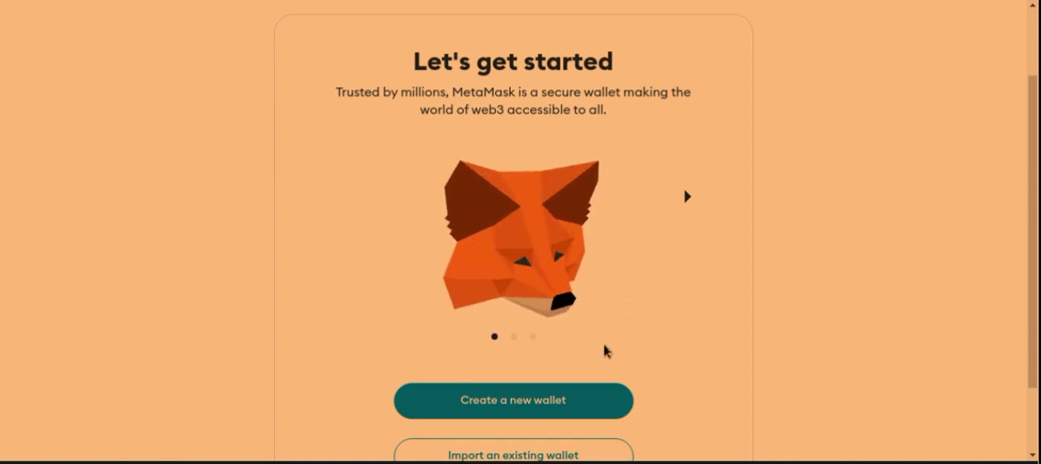
# Choose 'Create a new wallet' on the MetaMask welcome page.
pyautogui.click(521, 401)
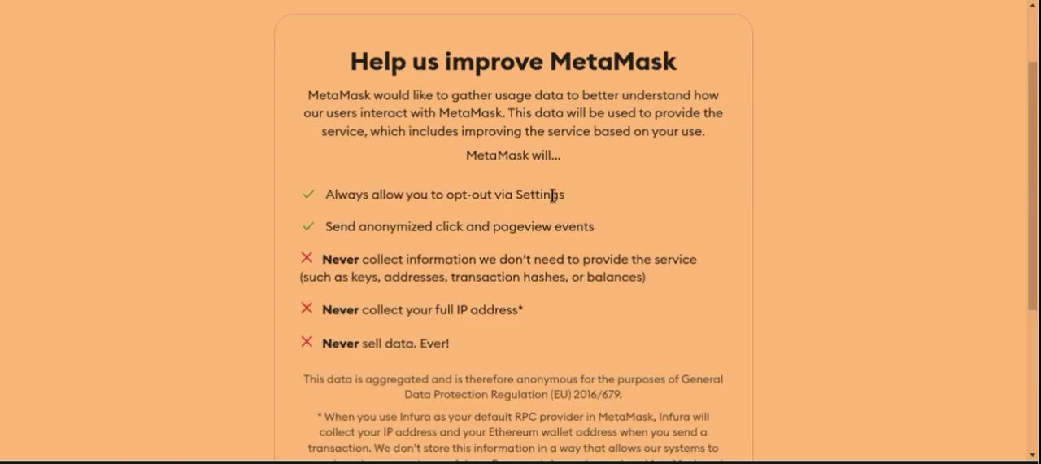
pyautogui.scroll(-2, 552, 196)
pyautogui.scroll(4, 552, 195)
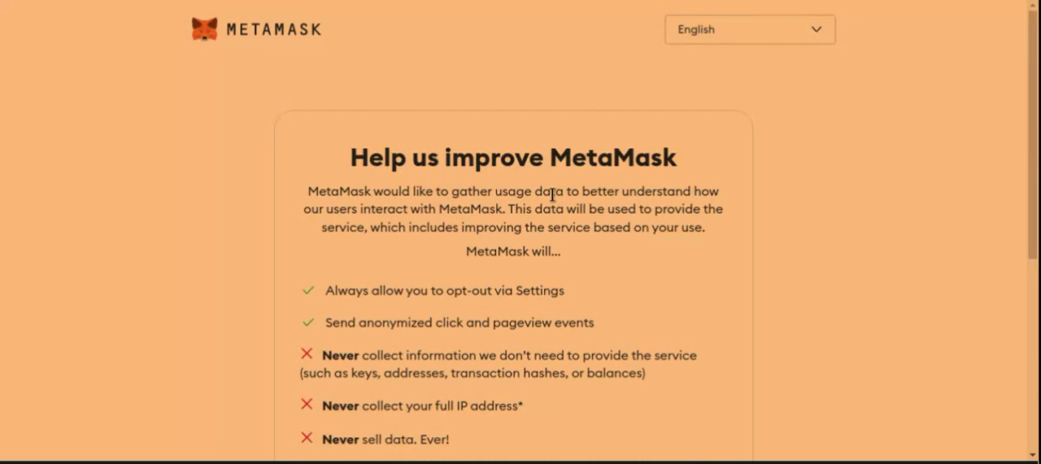
pyautogui.scroll(-2, 546, 192)
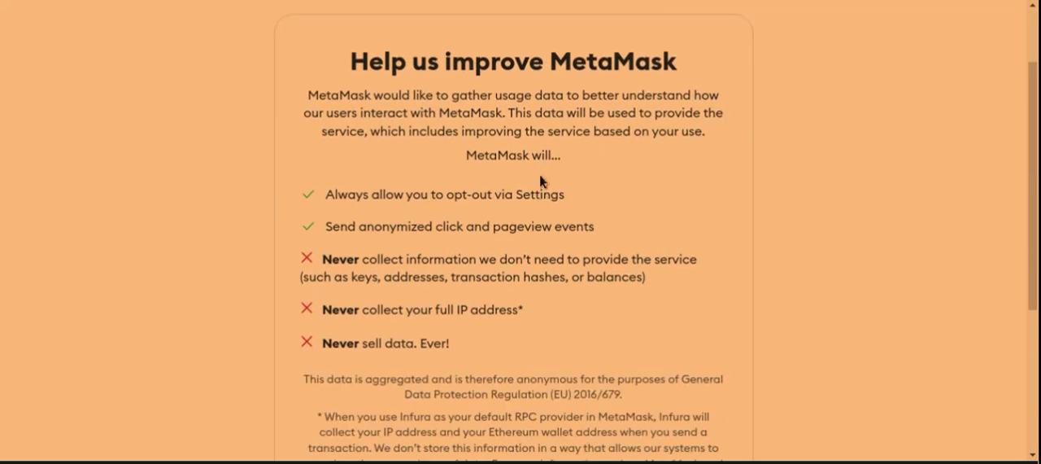
pyautogui.scroll(-3, 601, 150)
pyautogui.scroll(-1, 601, 149)
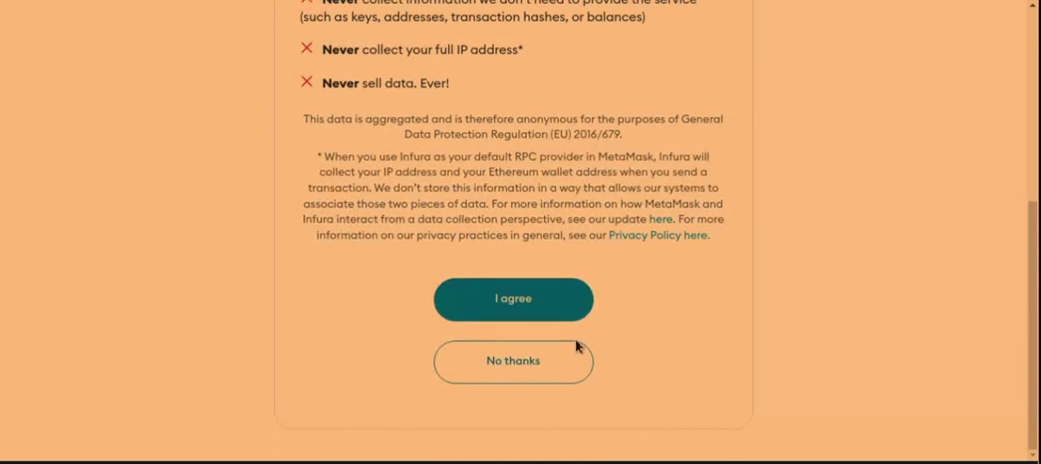
# Answer 'No thanks' on the 'Help us improve MetaMask' page.
pyautogui.click(530, 362)
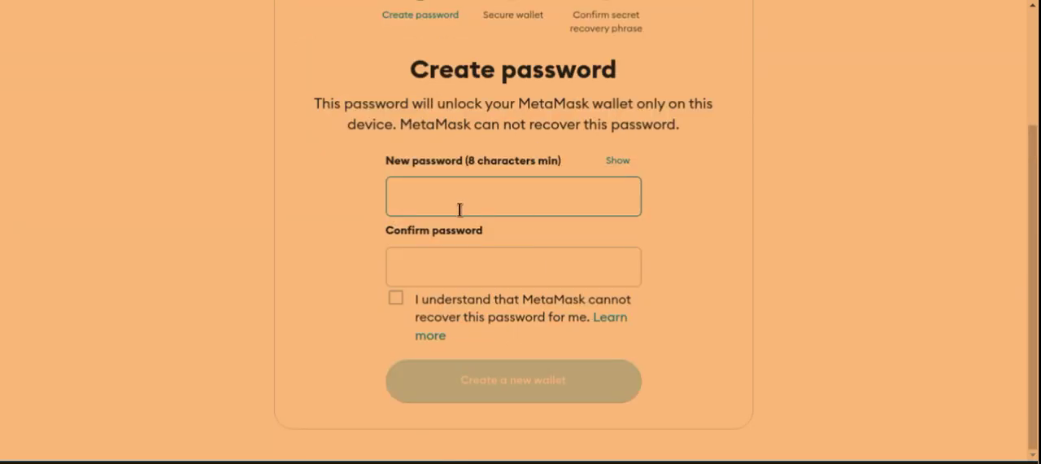
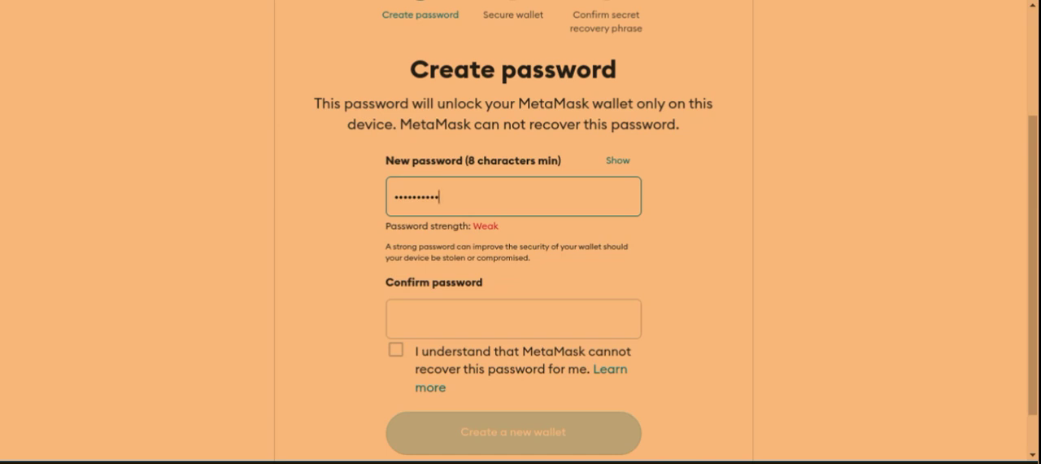
# Confirm the password, tick 'I understand' about recovery, and choose 'Create a new wallet'.
pyautogui.click(429, 318)
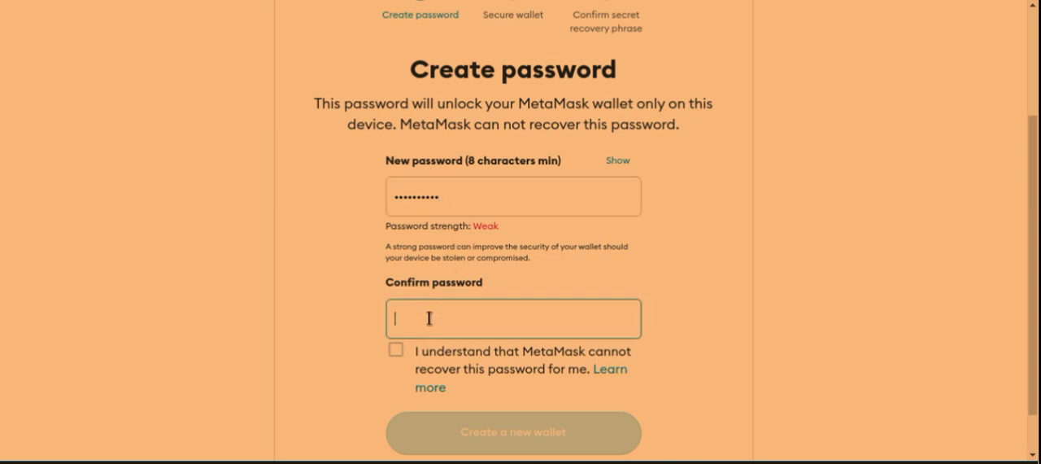
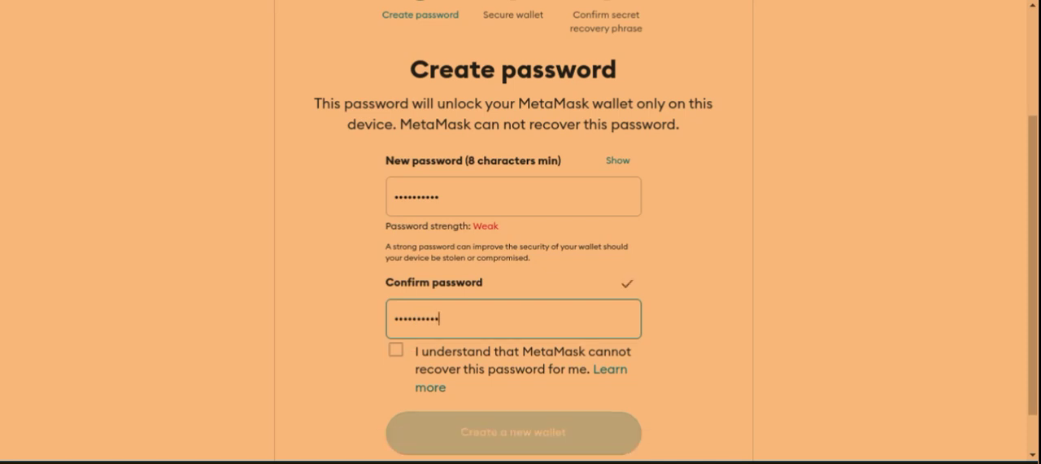
pyautogui.click(395, 348)
pyautogui.scroll(-2, 509, 391)
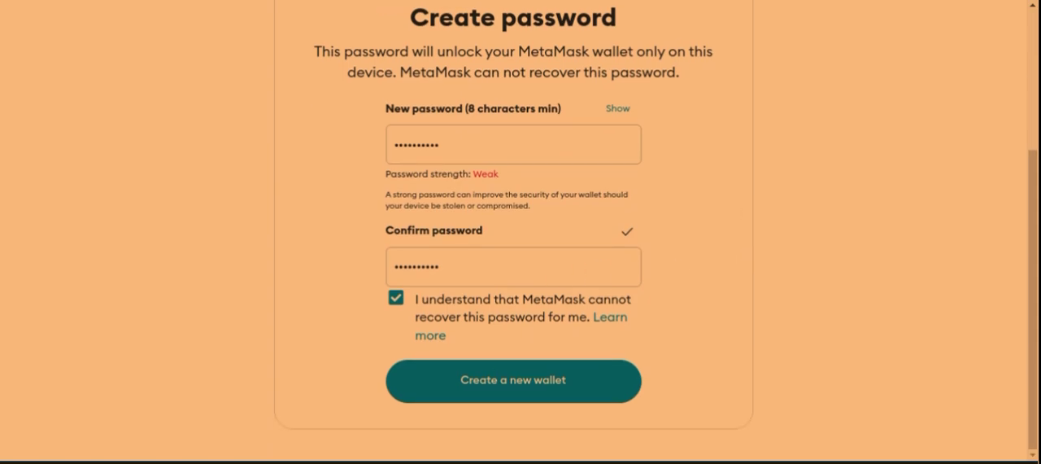
pyautogui.click(519, 376)
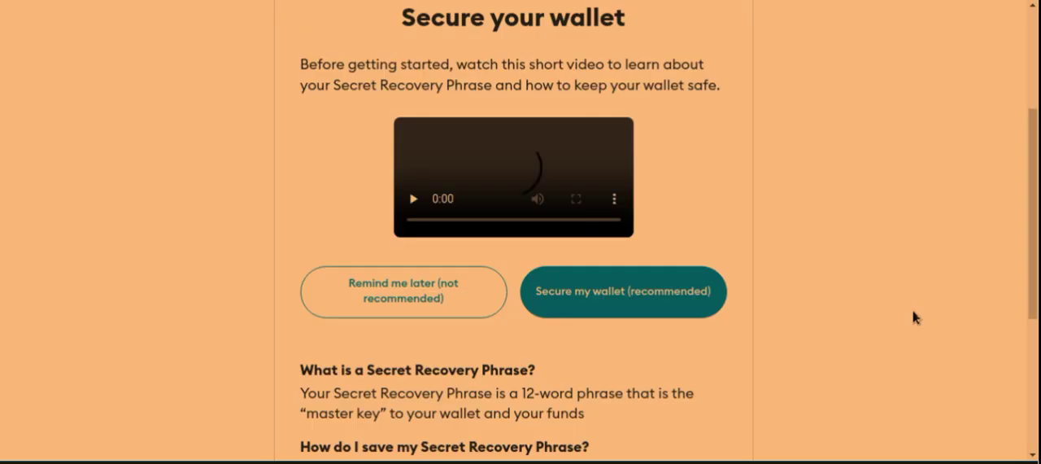
pyautogui.scroll(-3, 750, 134)
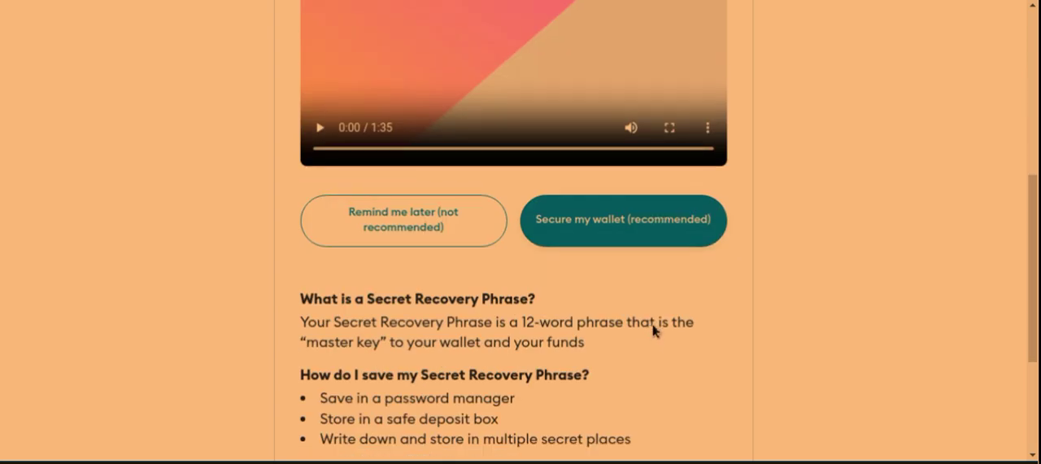
pyautogui.scroll(5, 619, 236)
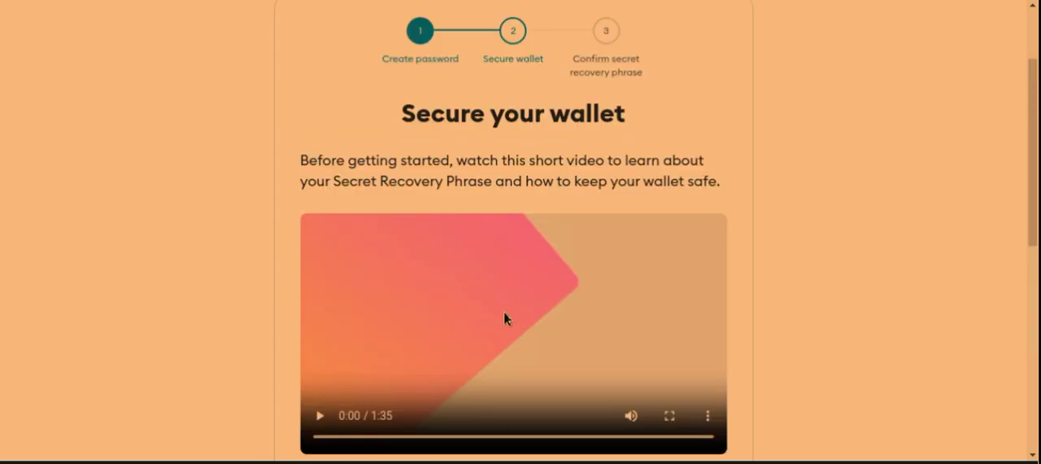
pyautogui.scroll(-3, 504, 311)
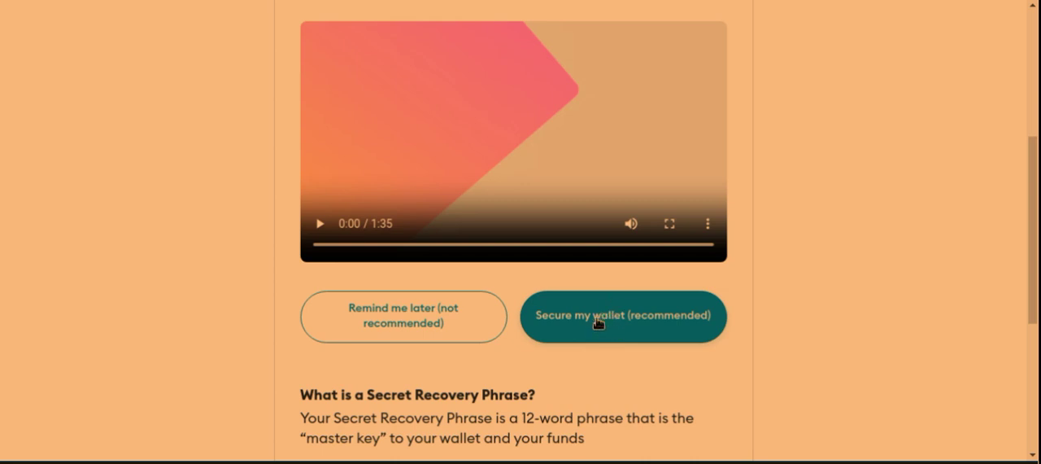
# Begin securing the wallet with a Secret Recovery Phrase.
pyautogui.click(580, 329)
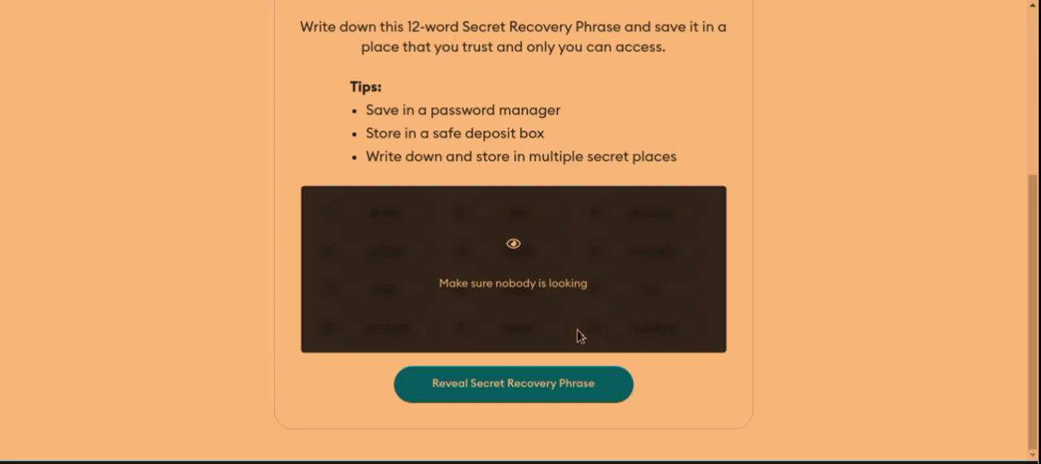
# Uncover the hidden 12-word Secret Recovery Phrase.
pyautogui.click(508, 389)
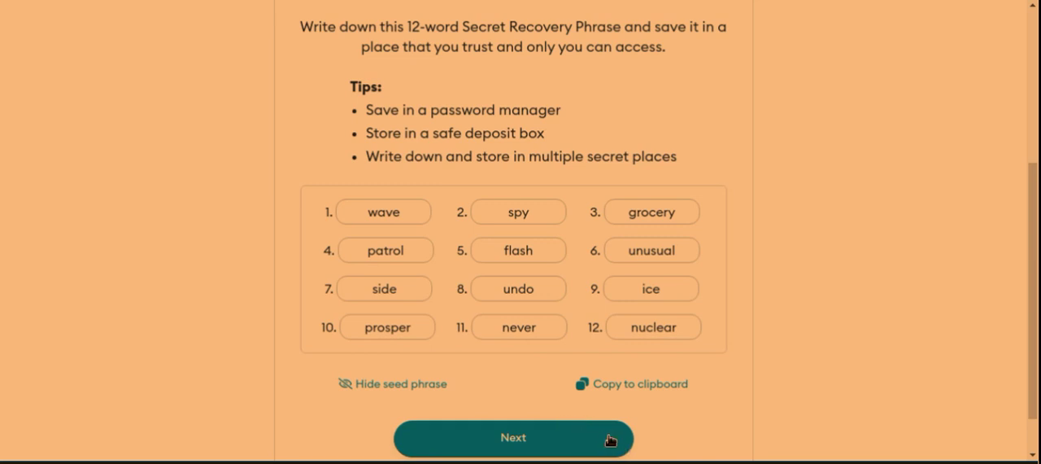
pyautogui.click(553, 448)
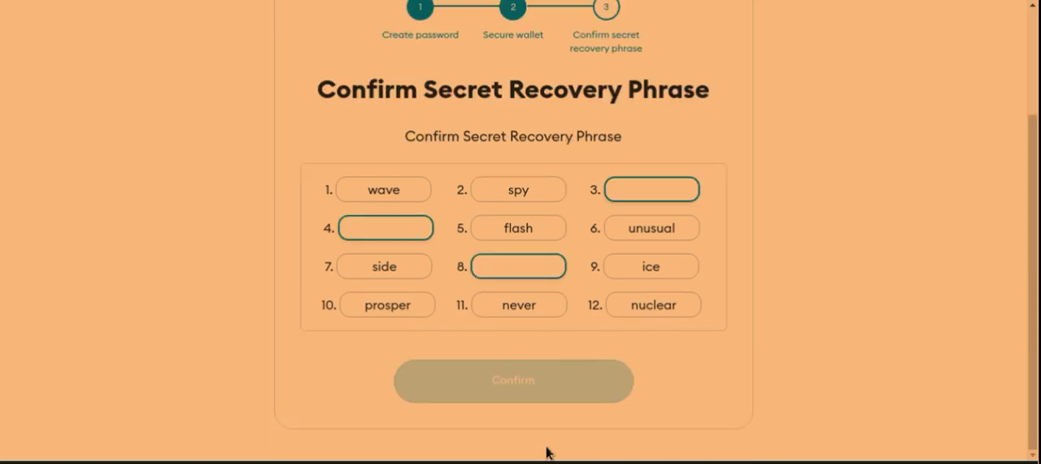